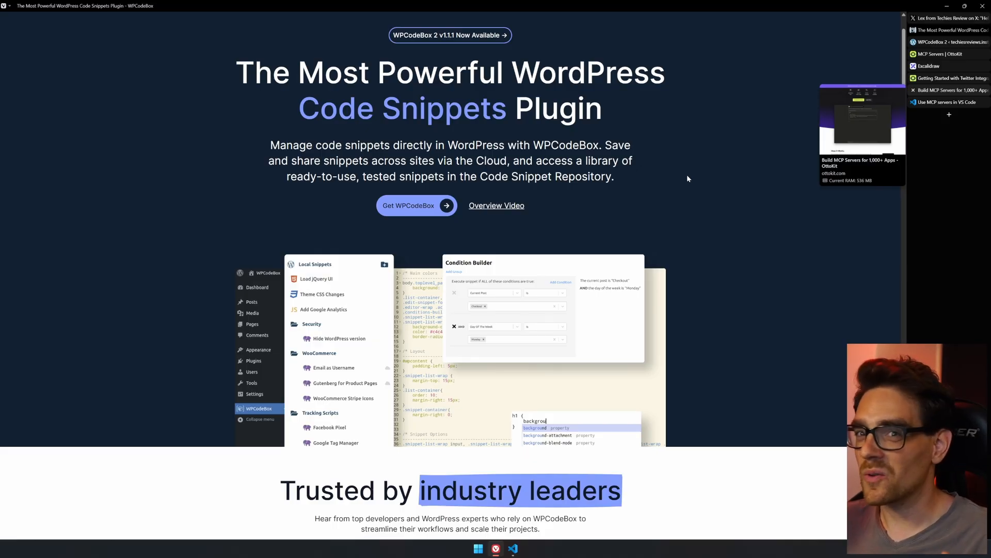
Scroll the OttoKit MCP landing page back to the top, then close its tab.
click(957, 54)
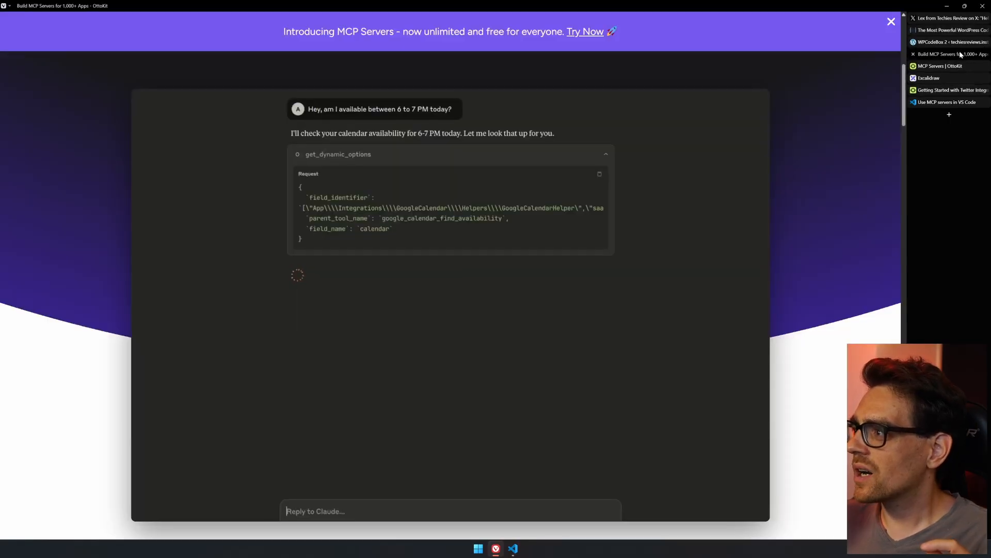
scroll(650, 226, up, 4)
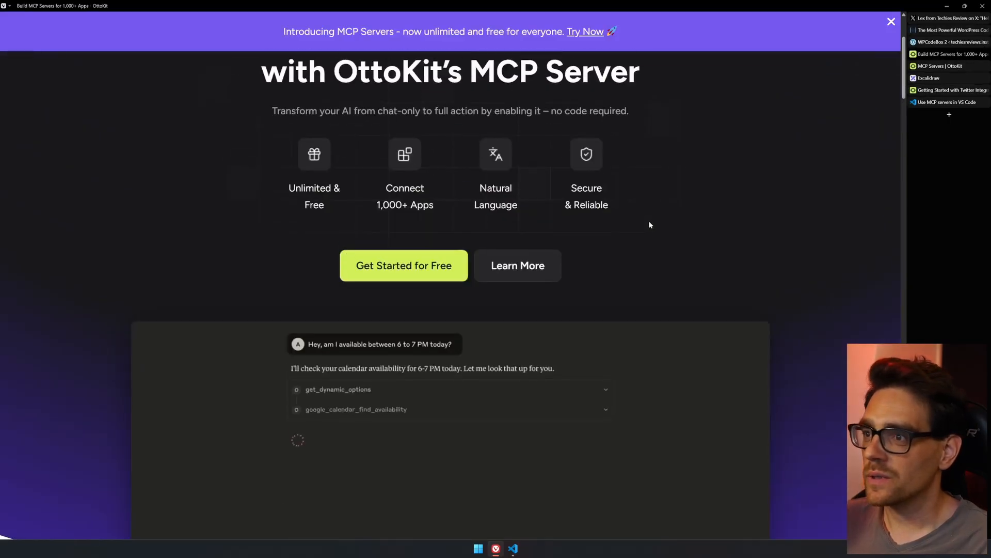
scroll(650, 225, up, 3)
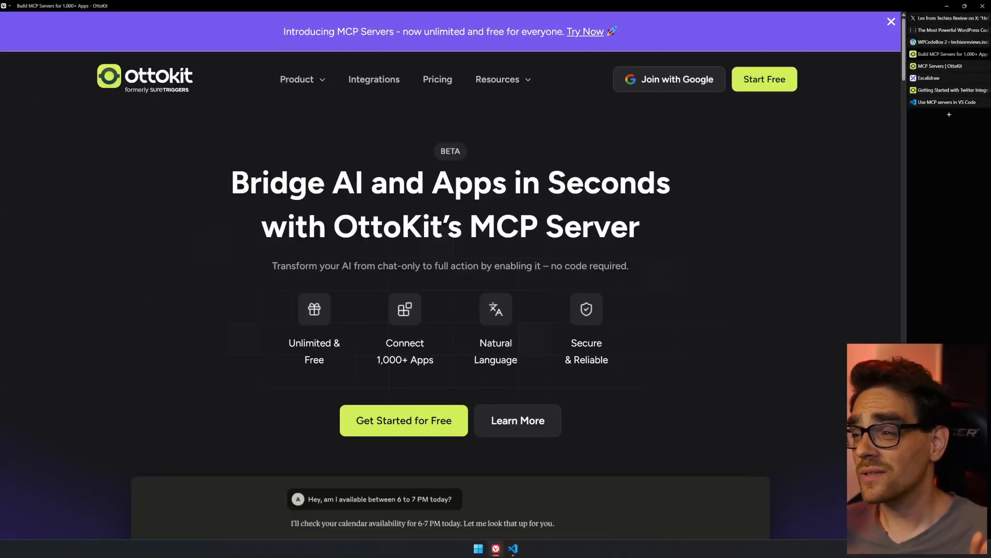
middle_click(946, 77)
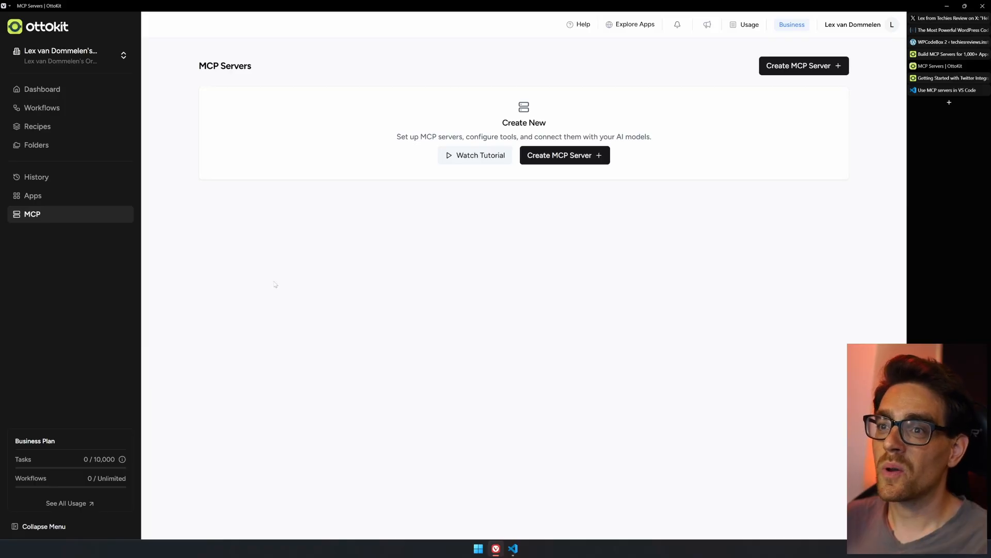
Create a new MCP server named 'Test'.
click(571, 160)
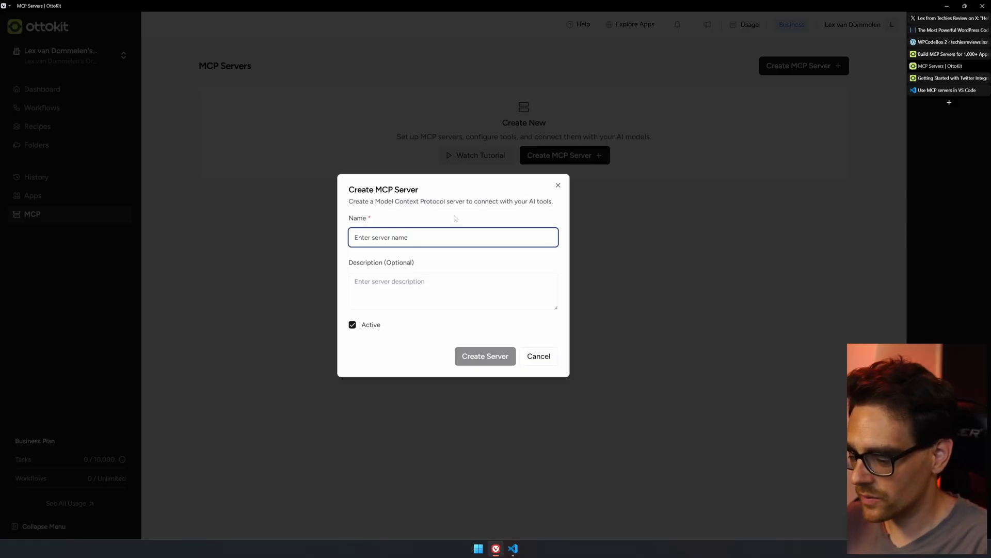
text(Test)
click(493, 358)
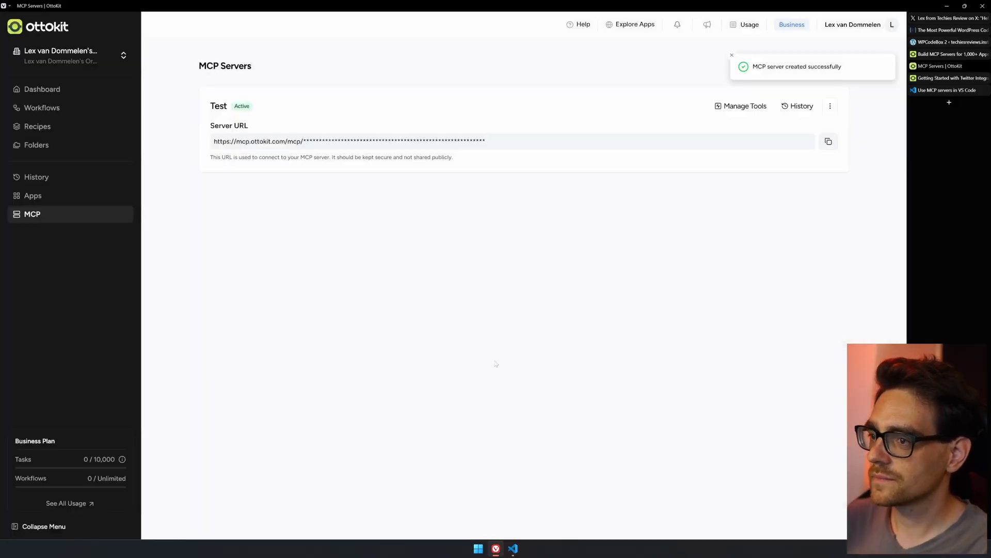
Add an X (Formerly Twitter) tool to Test and start a new X connection.
click(741, 106)
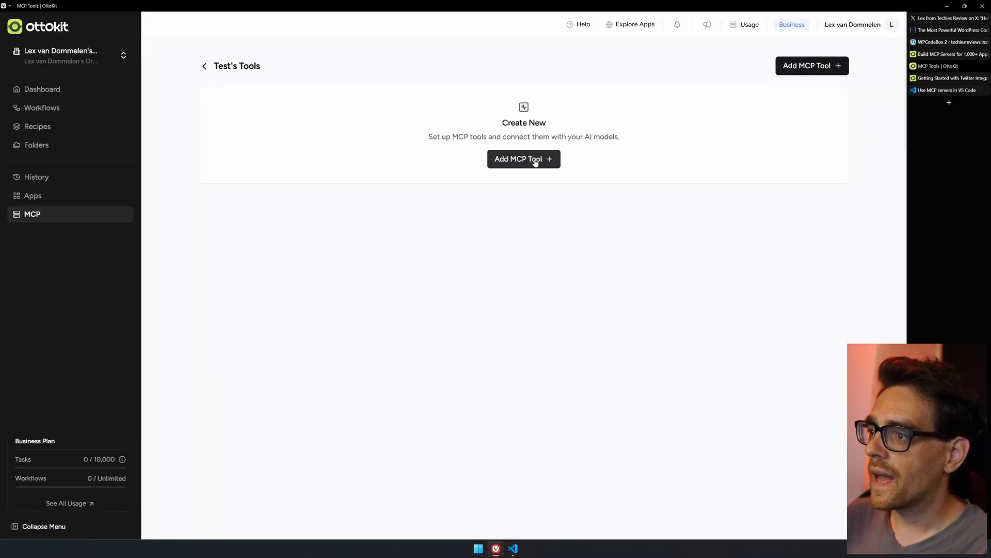
click(535, 162)
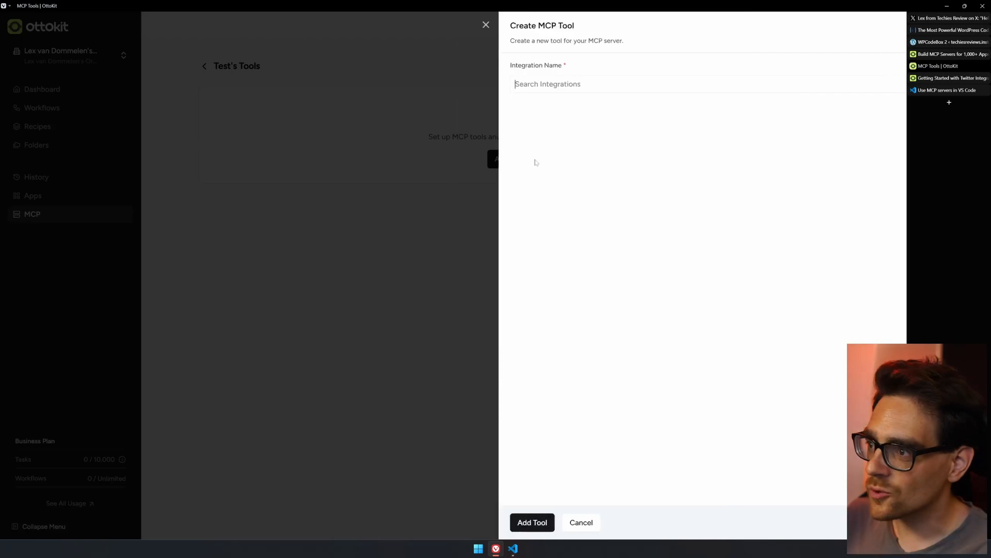
click(571, 84)
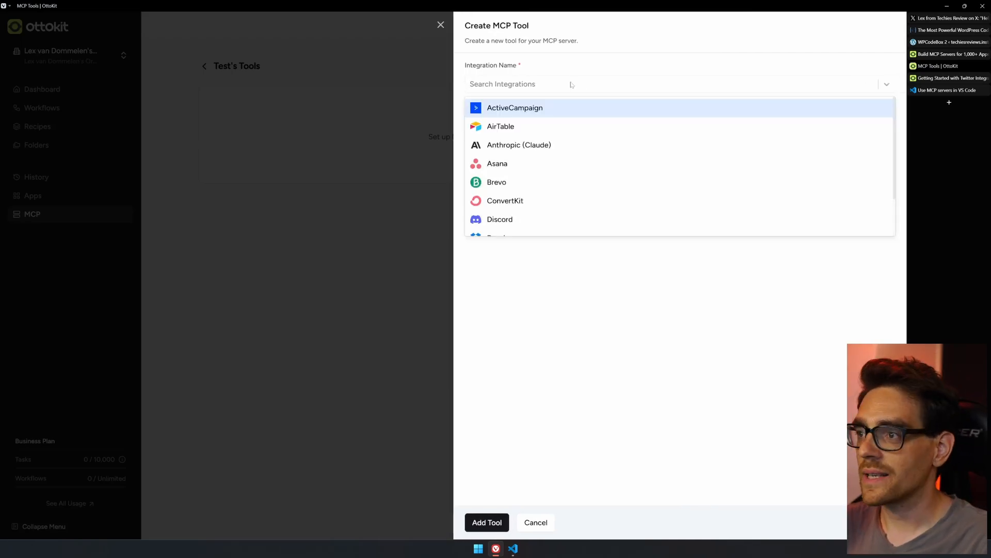
text(x)
click(575, 126)
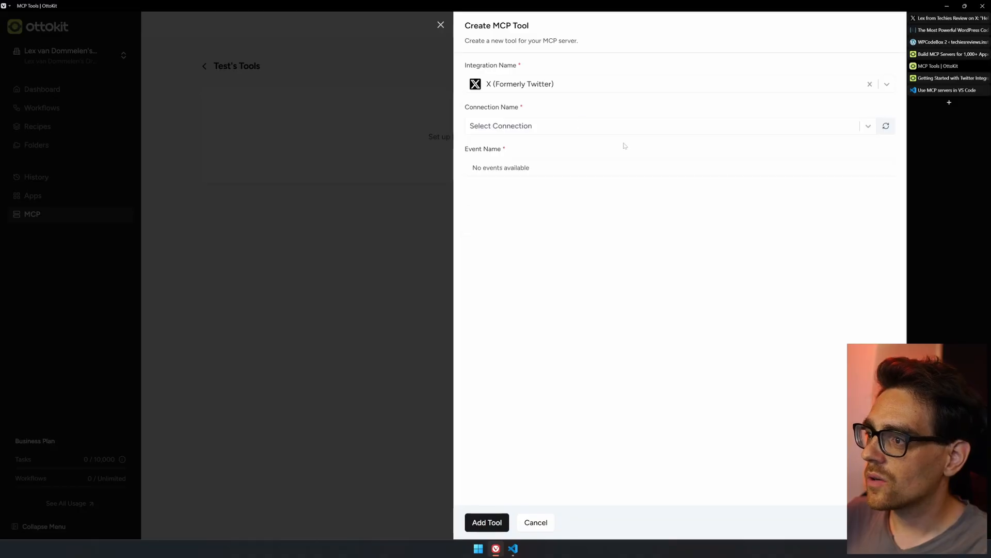
click(527, 129)
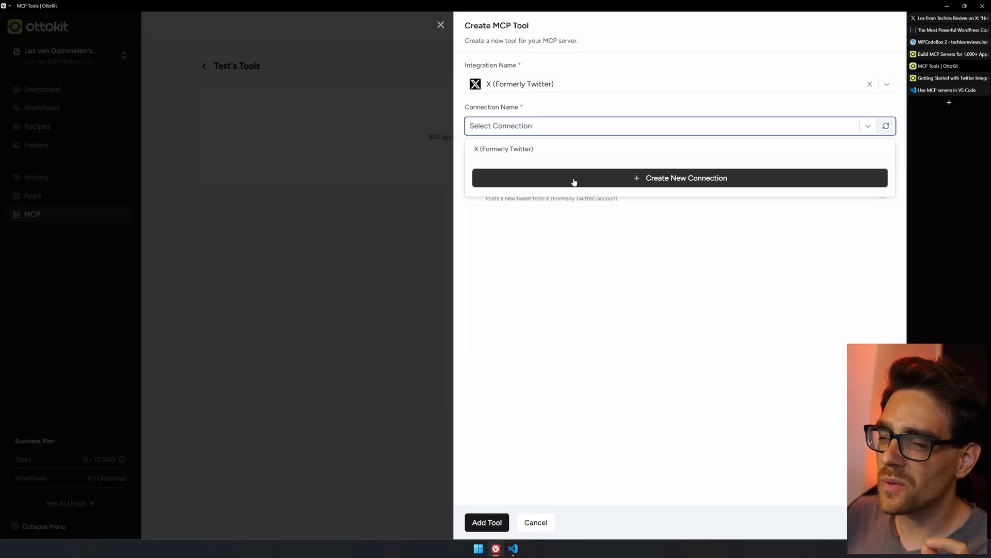
click(726, 183)
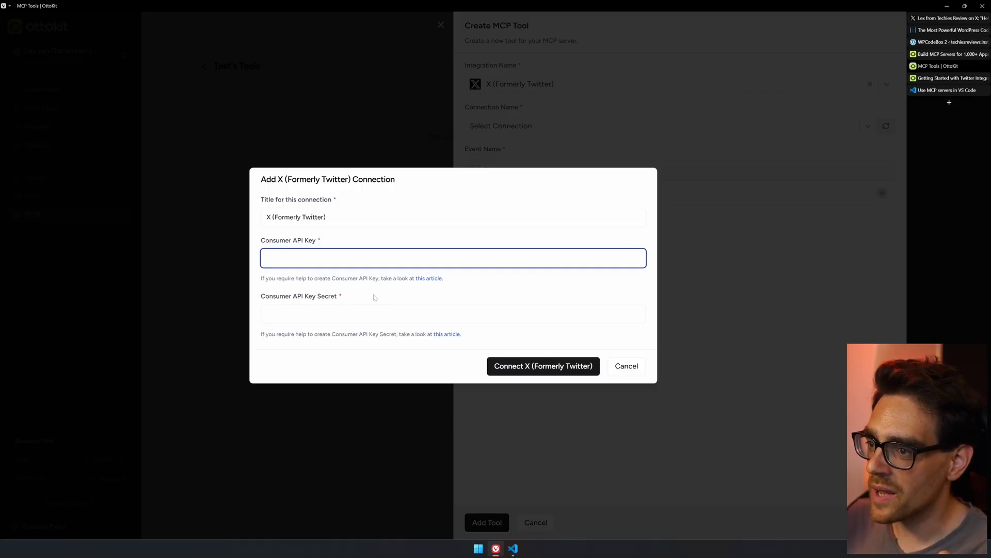
Read the Twitter integration guide on getting the consumer API key, then close both guide tabs.
click(427, 282)
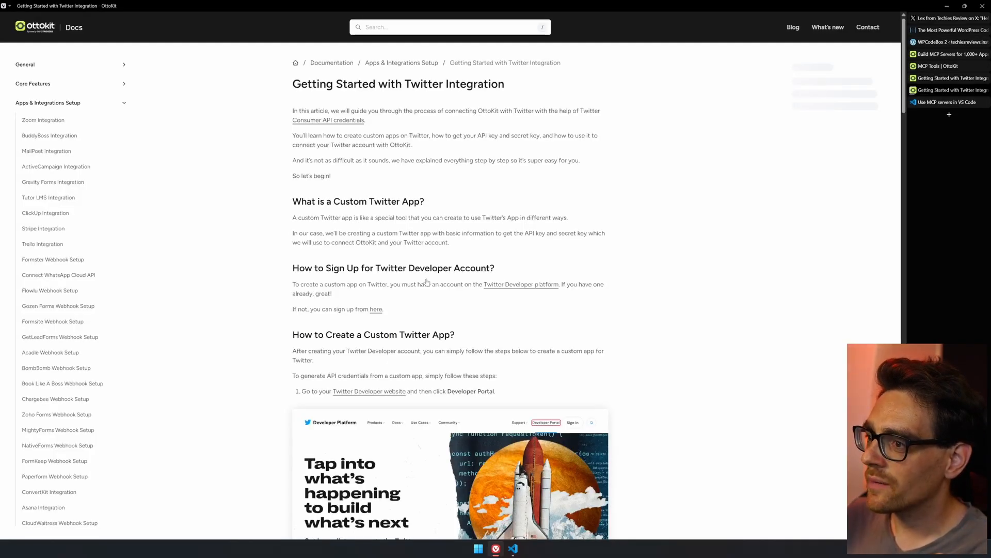
scroll(569, 253, down, 7)
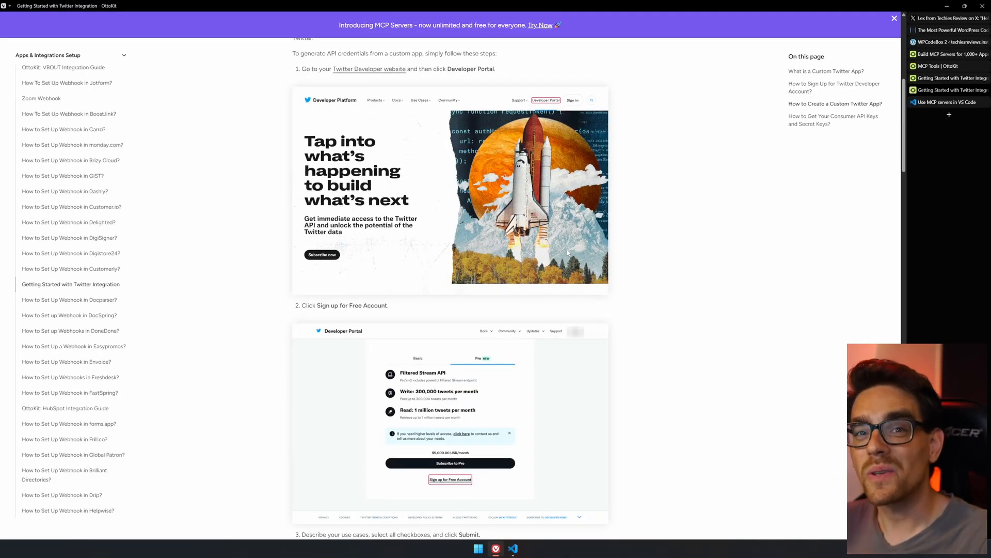
scroll(567, 250, down, 3)
scroll(583, 253, down, 3)
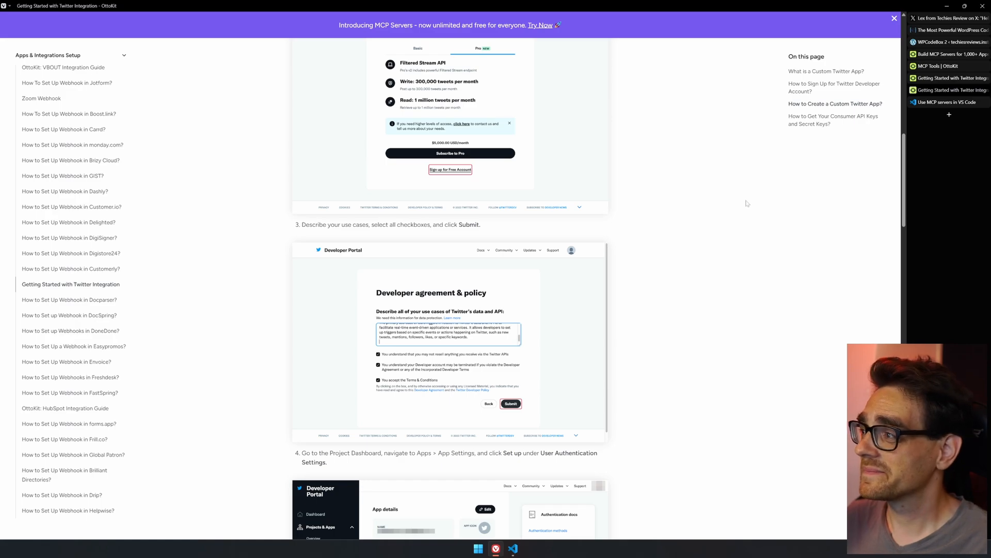
mouse_move(930, 66)
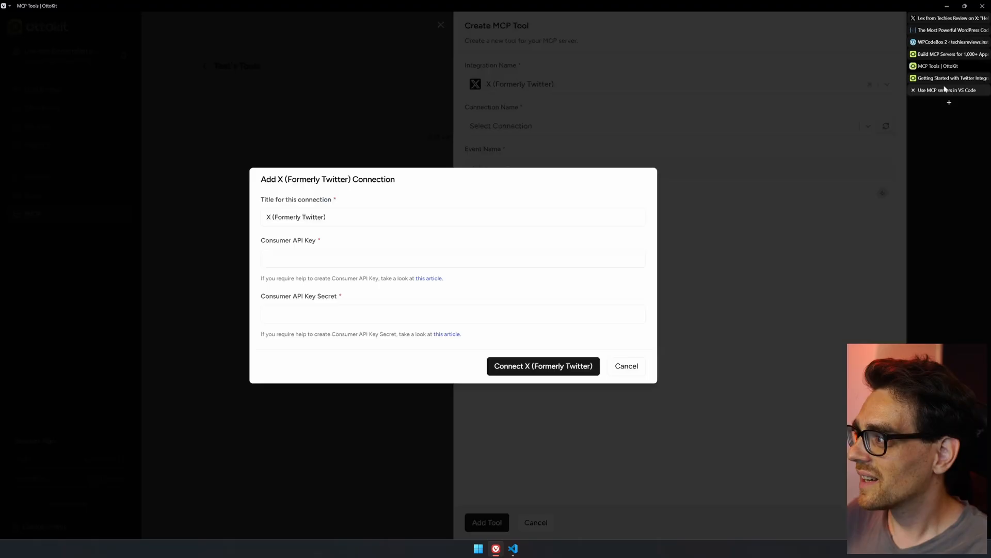
middle_click(938, 88)
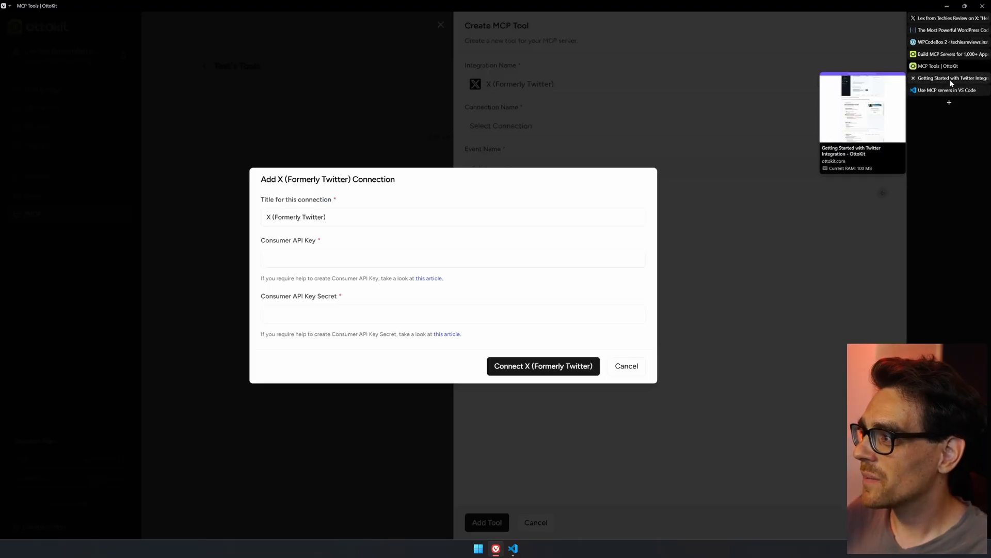
middle_click(952, 83)
Cancel the new connection and add the Post Tweet tool using the existing X connection.
click(626, 365)
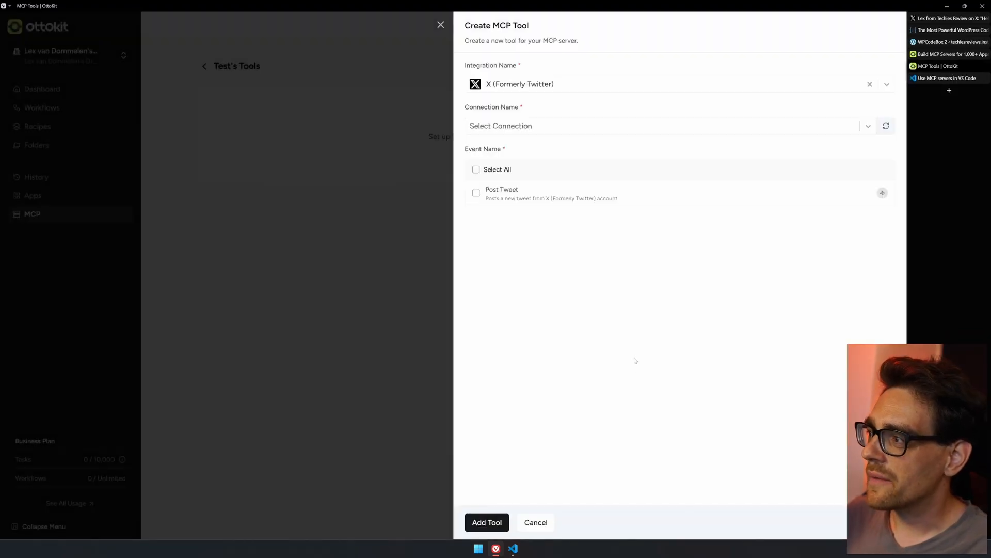
click(509, 128)
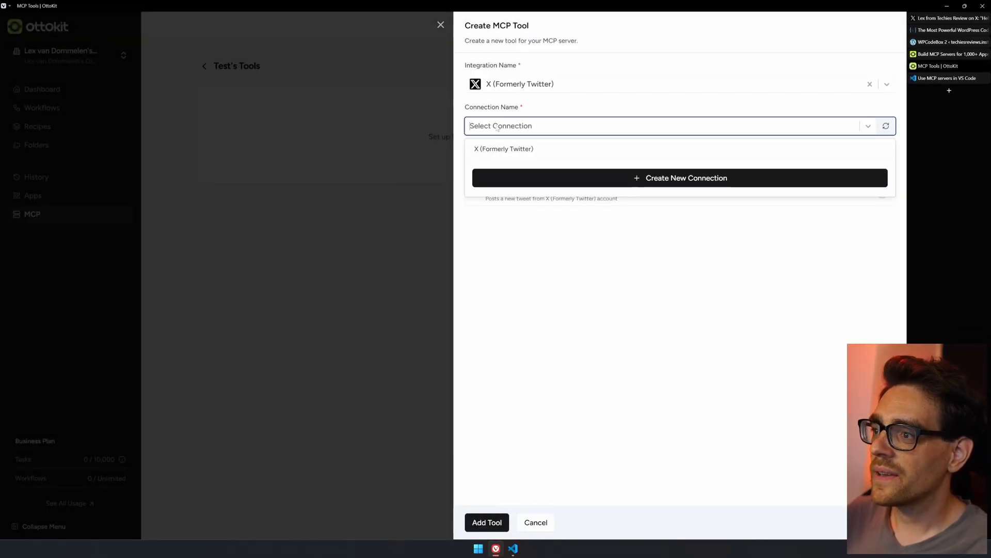
click(514, 149)
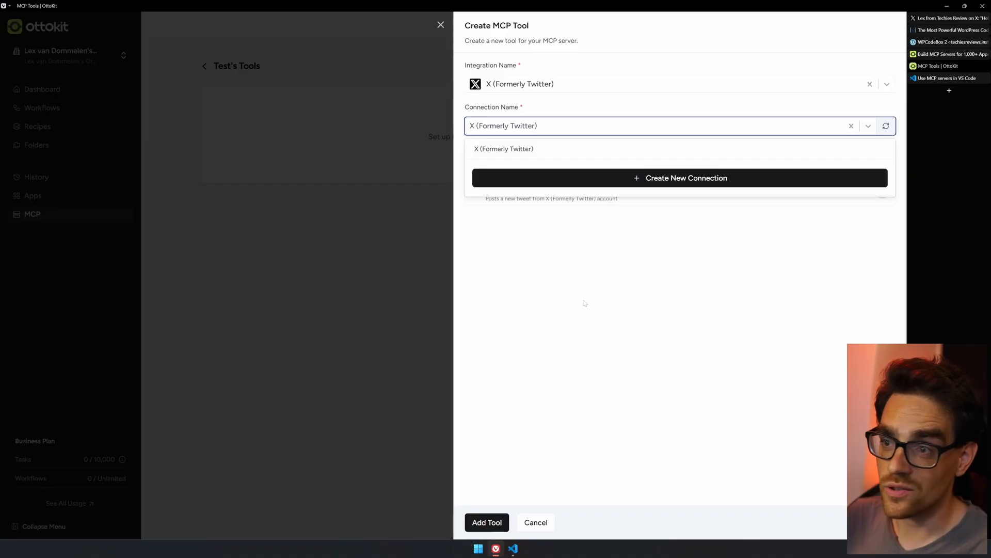
click(476, 193)
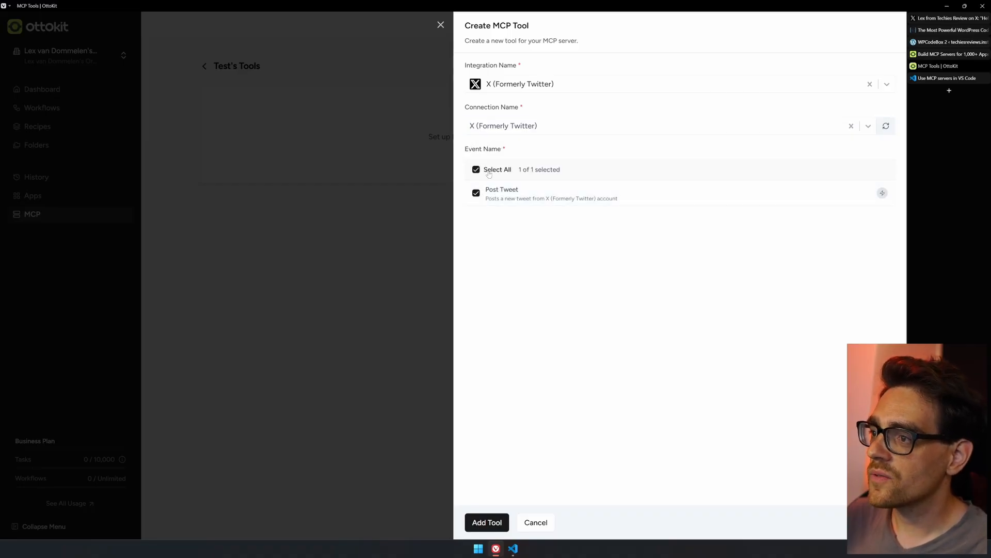
click(494, 522)
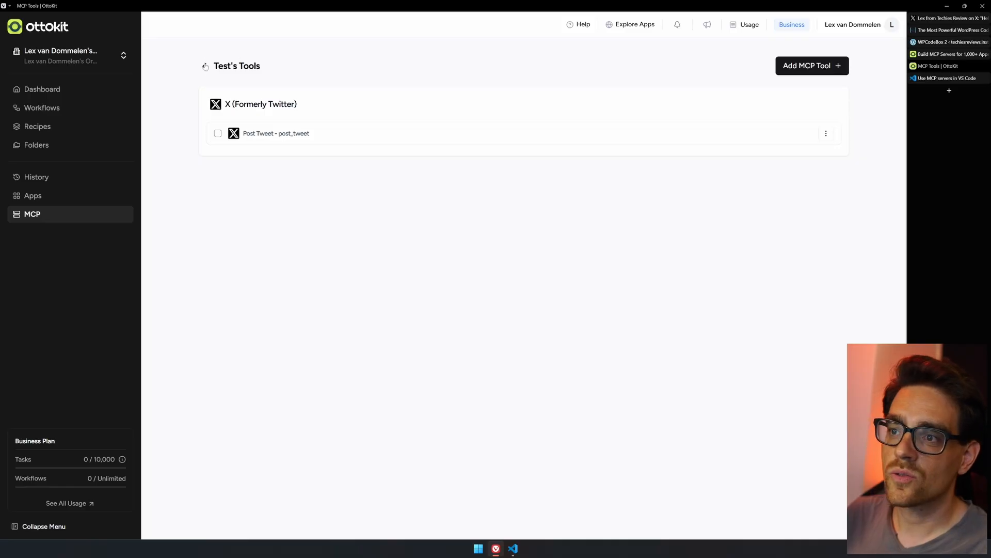
click(205, 67)
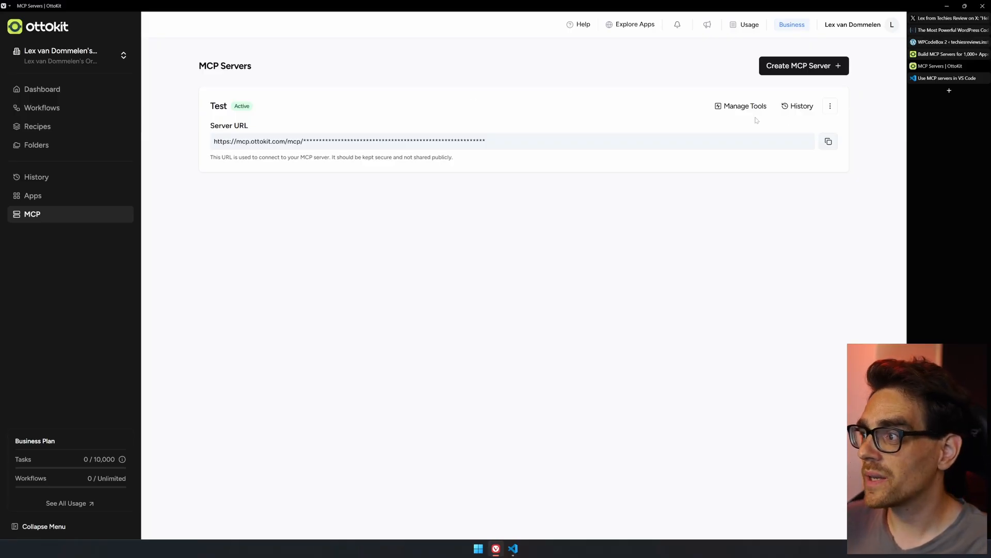
Open the Test server's connection instructions and browse the OpenAI Playground setup steps.
click(832, 105)
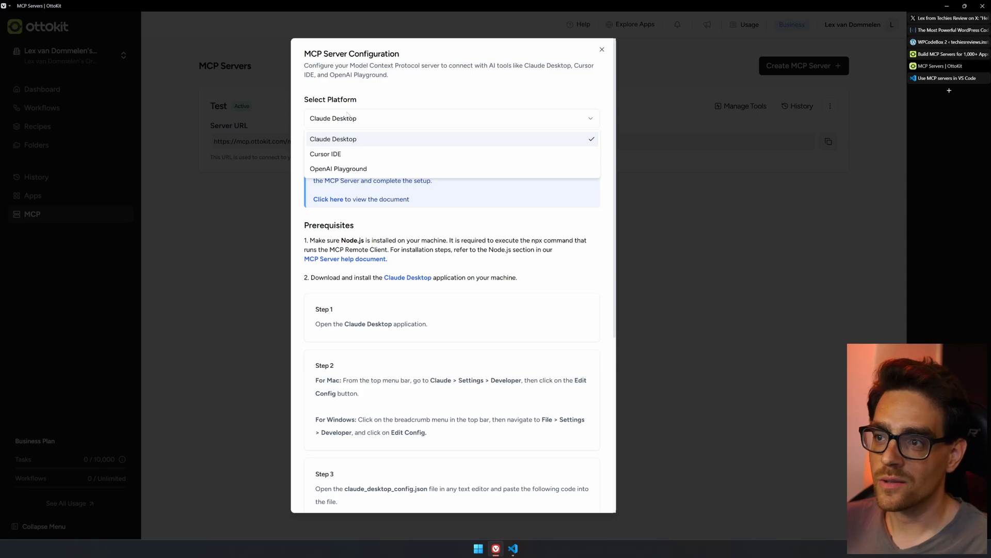
click(348, 169)
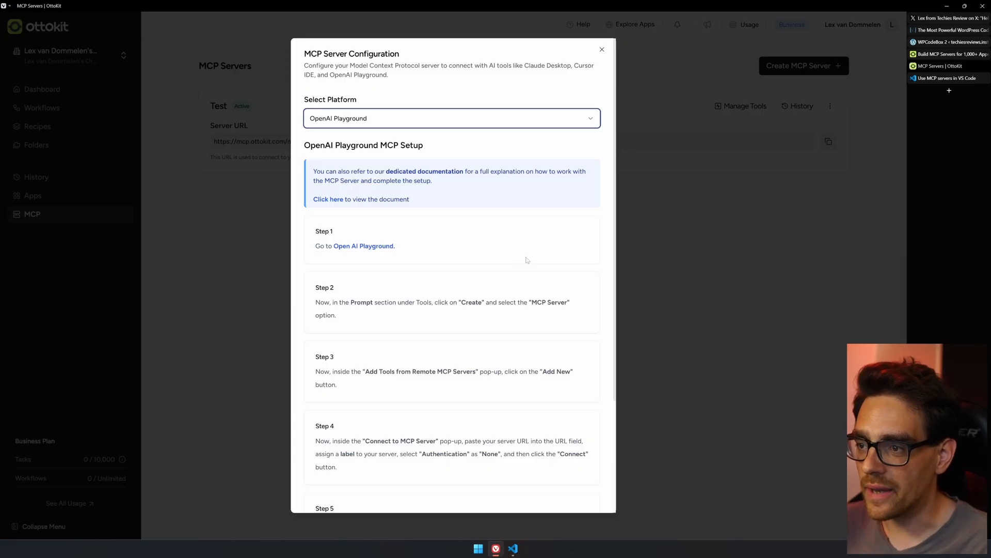
scroll(533, 261, down, 1)
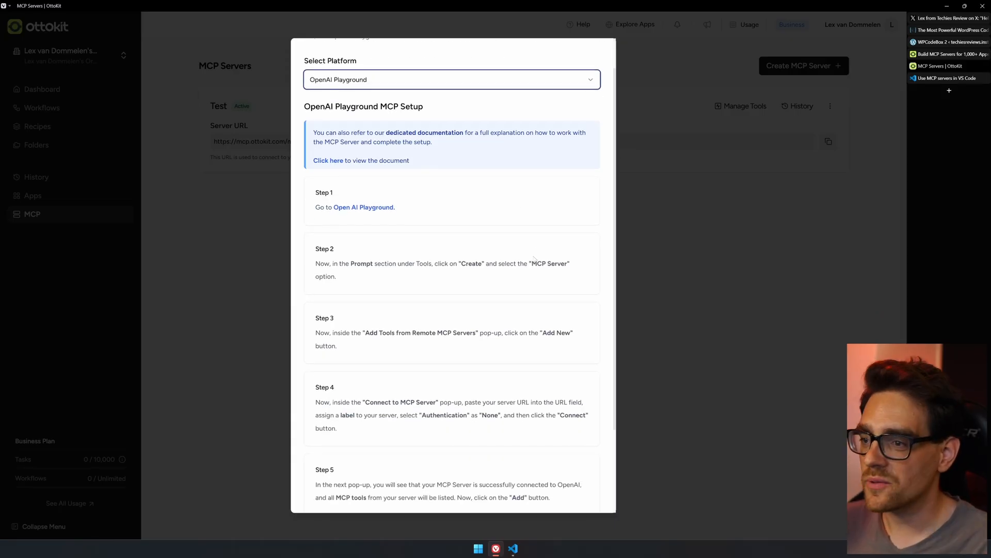
scroll(535, 259, down, 1)
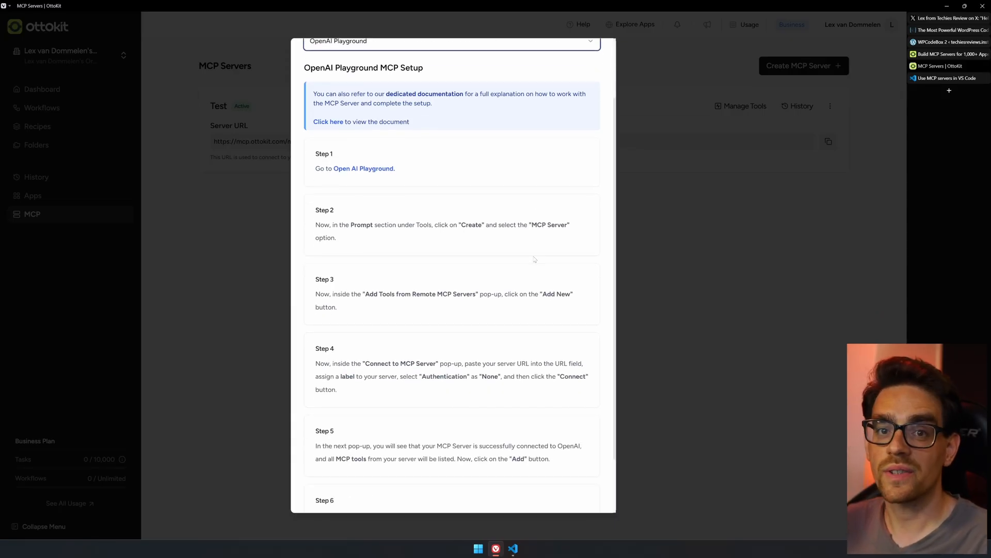
scroll(537, 261, down, 2)
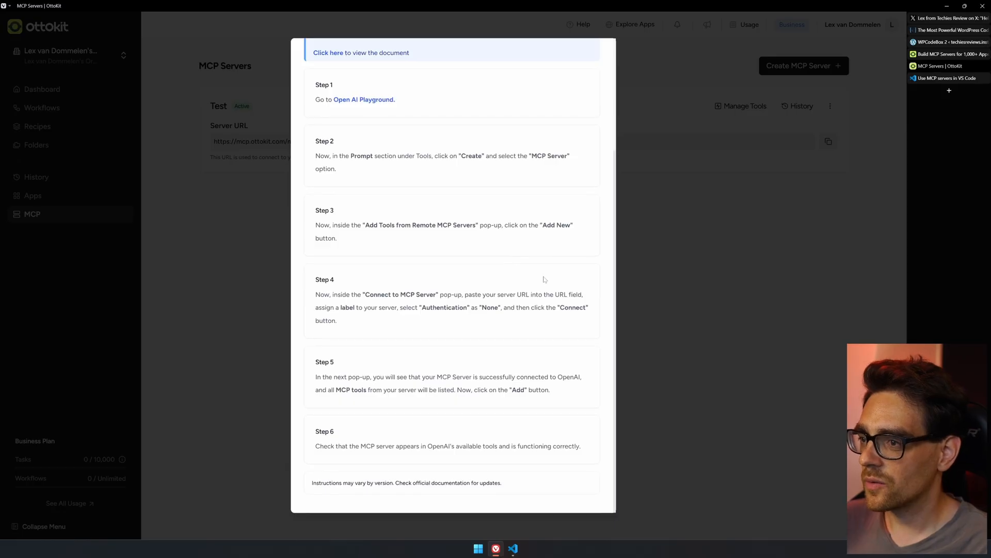
scroll(578, 263, up, 4)
Switch the platform to Cursor IDE for the mcp.json snippet, then view VS Code's MCP docs.
click(394, 114)
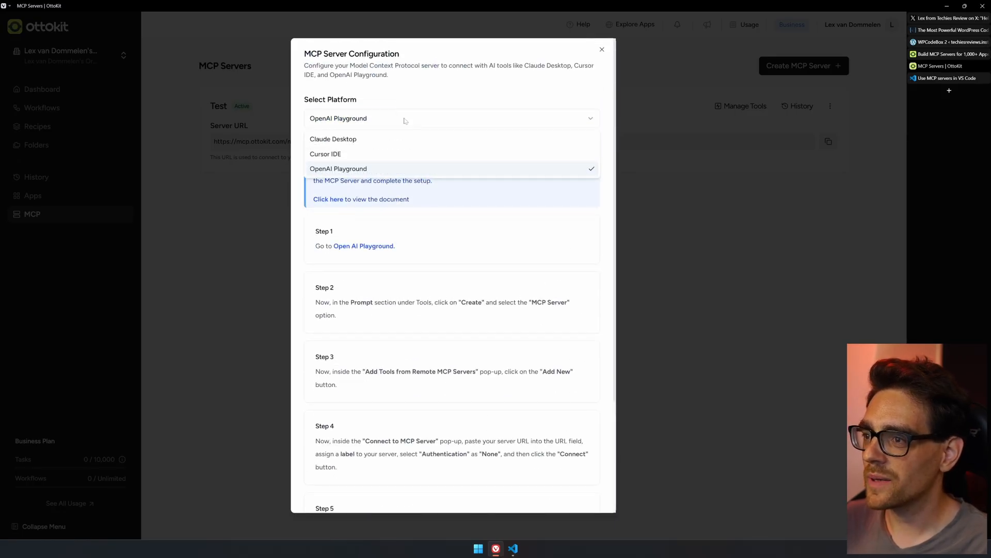
click(403, 155)
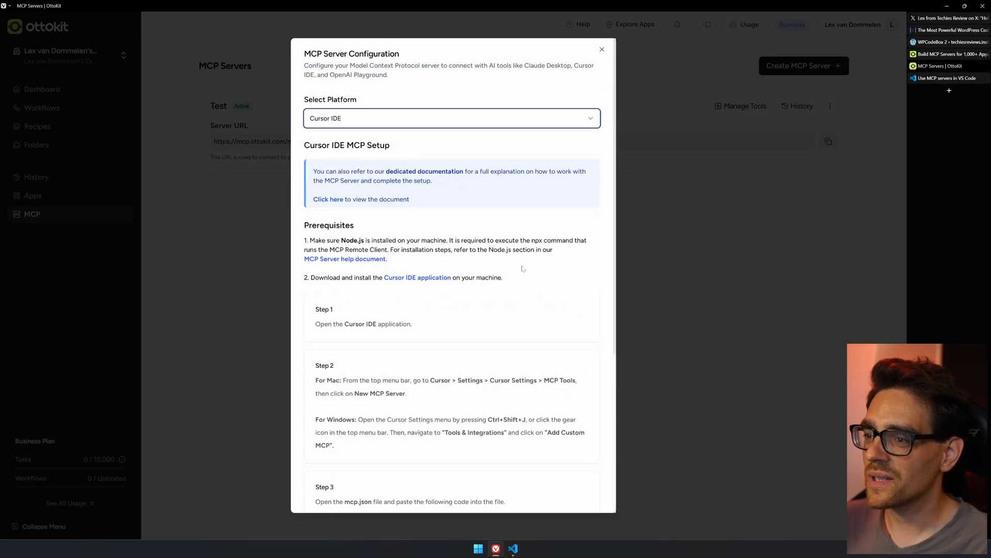
scroll(532, 268, down, 2)
scroll(532, 268, down, 2)
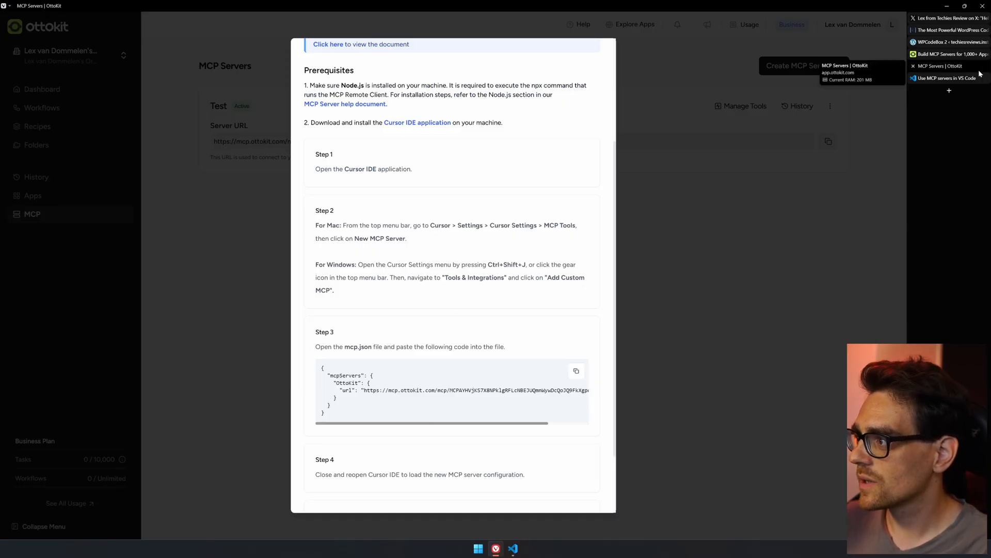
click(946, 78)
scroll(444, 267, up, 3)
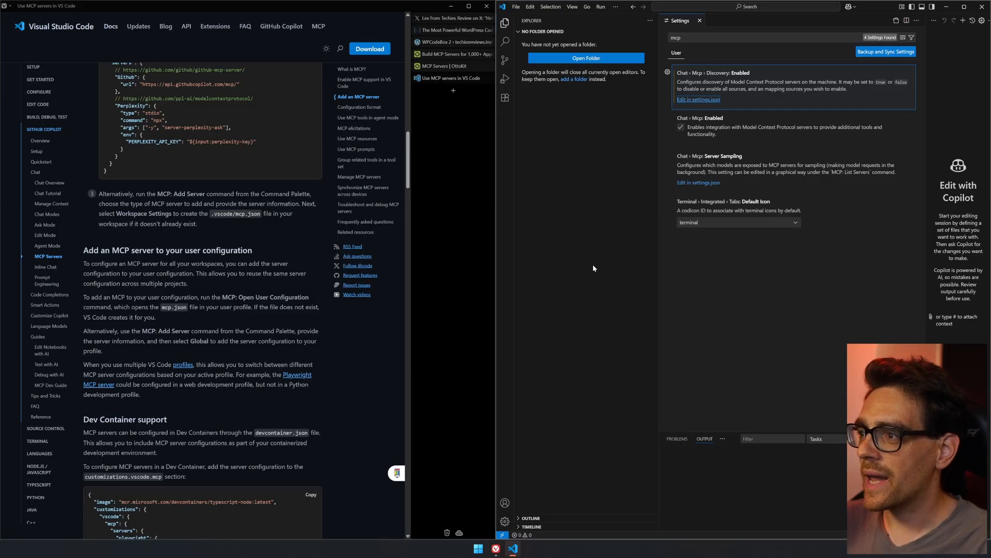
Close Settings and run 'MCP: Add Server...' choosing the HTTP server type.
click(700, 21)
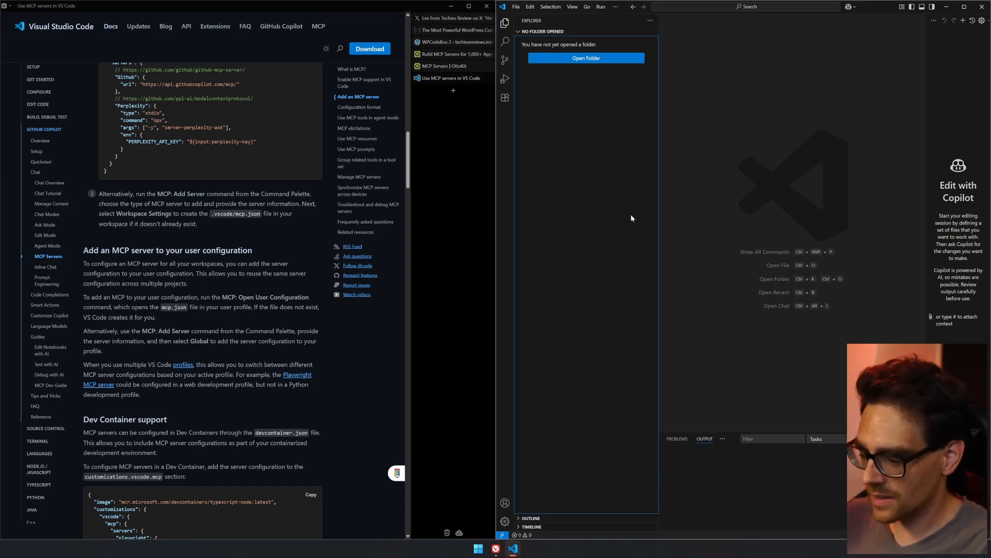
key(ctrl+shift+p)
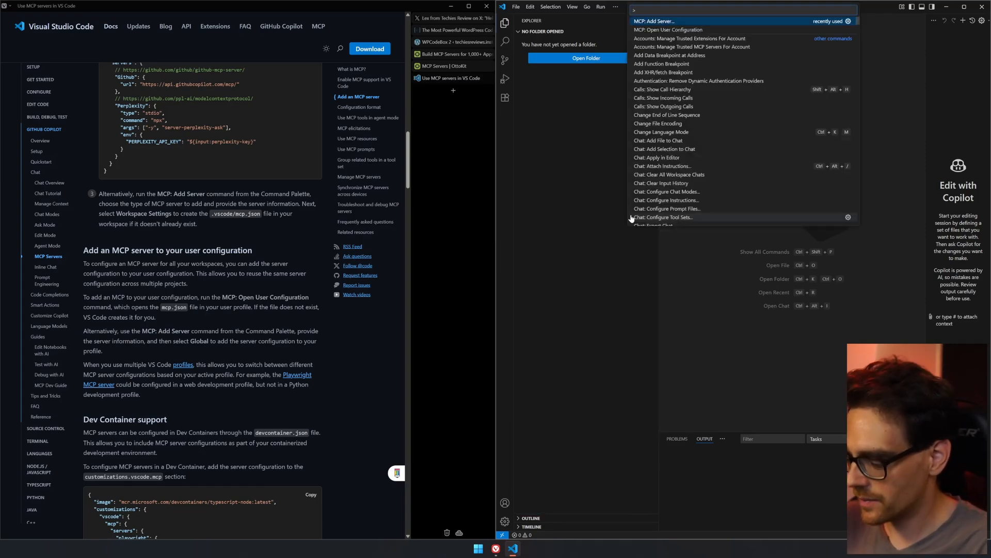
text(mcp Ad)
key(Return)
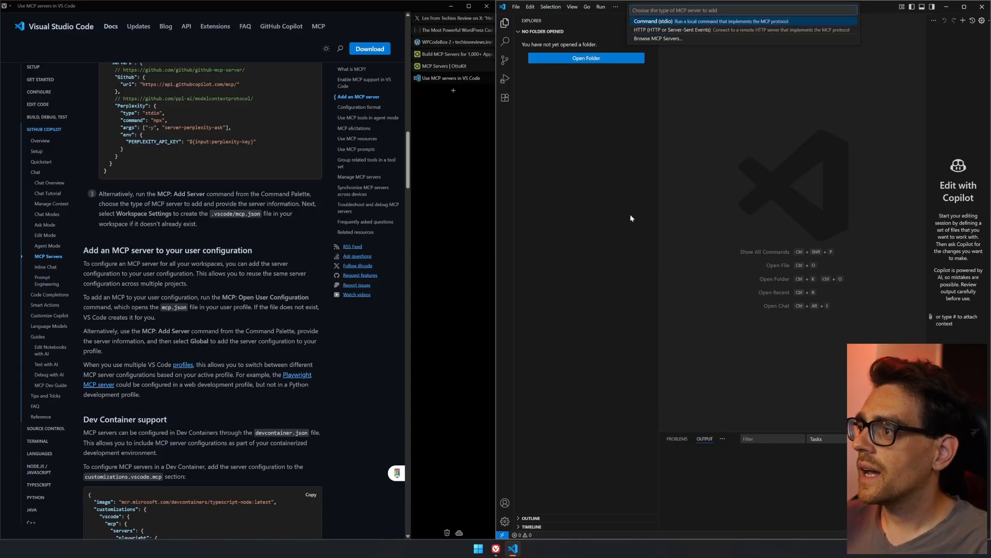
key(Down)
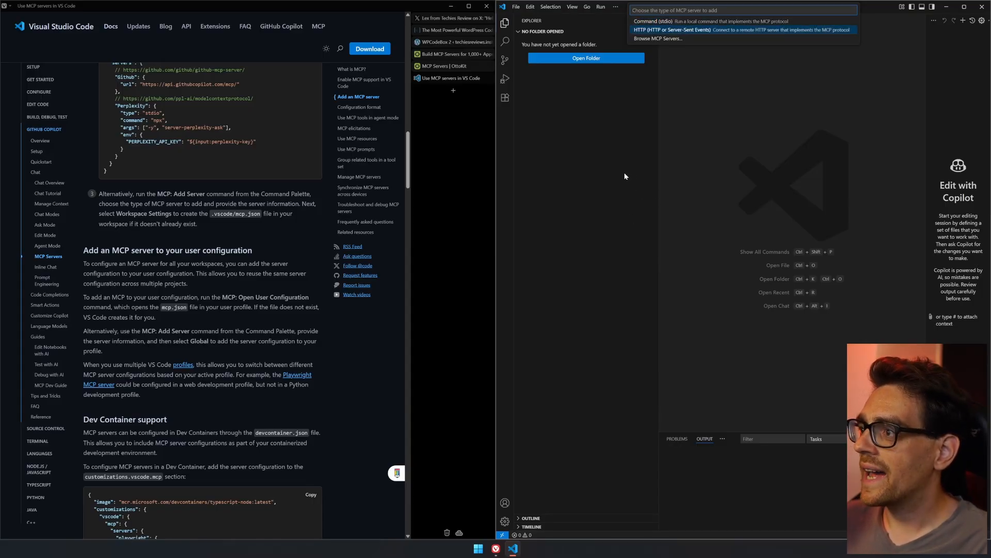
click(700, 35)
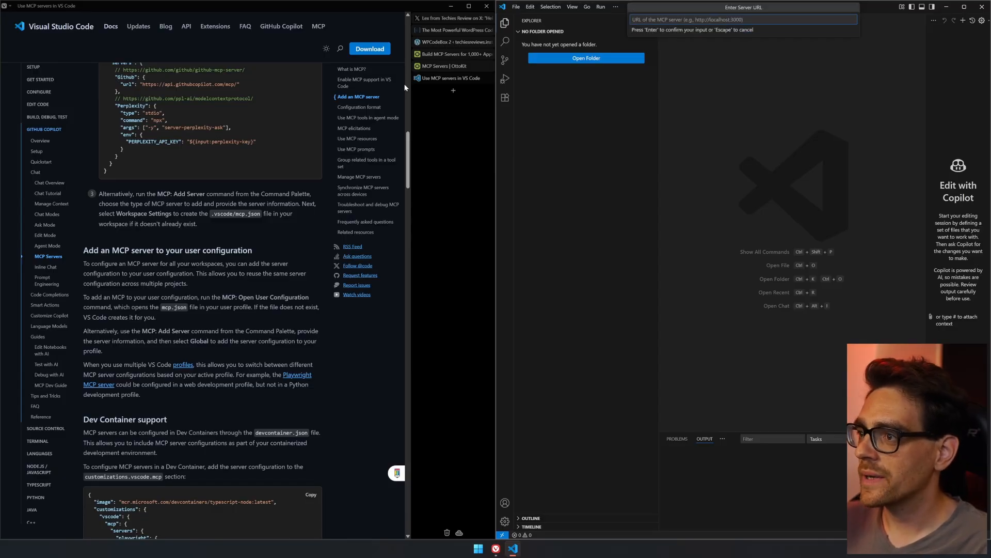
Copy OttoKit's Step 3 server URL and add it in VS Code as HTTP server 'Ottokit'.
click(445, 67)
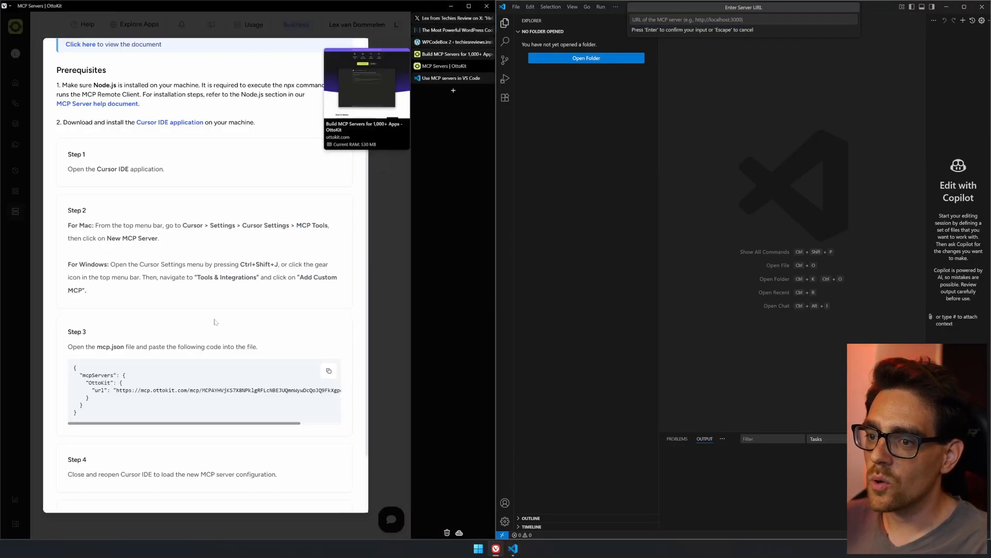
drag(117, 390, 333, 391)
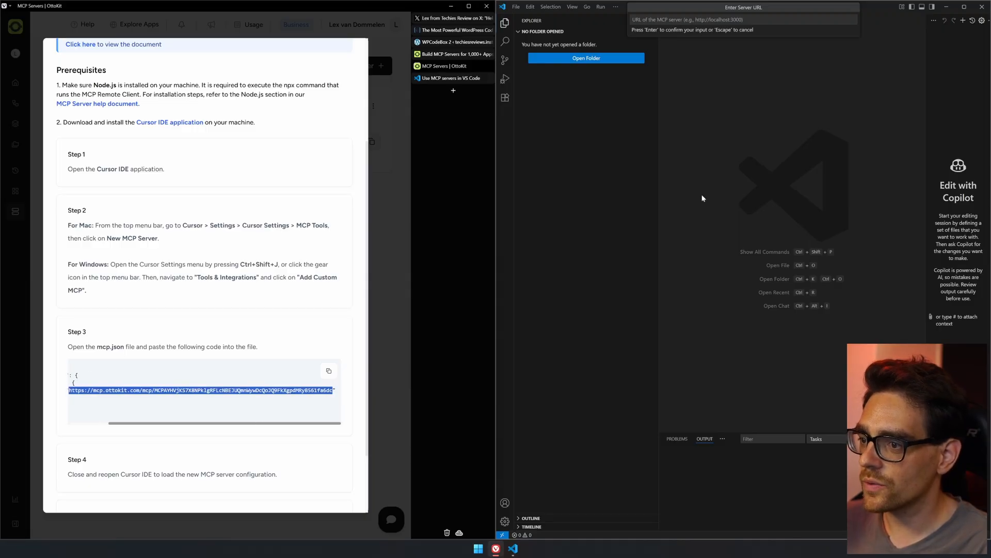
click(726, 20)
key(Return)
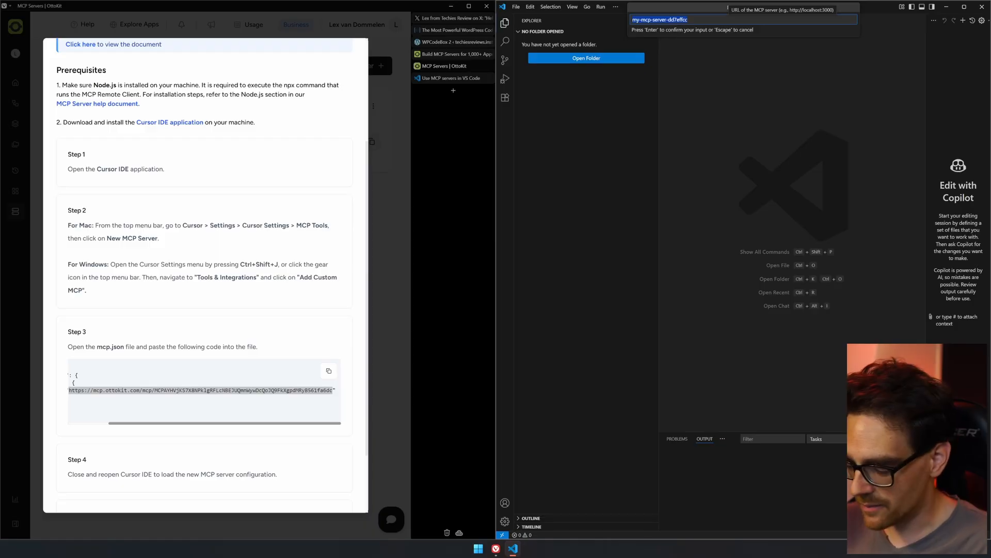
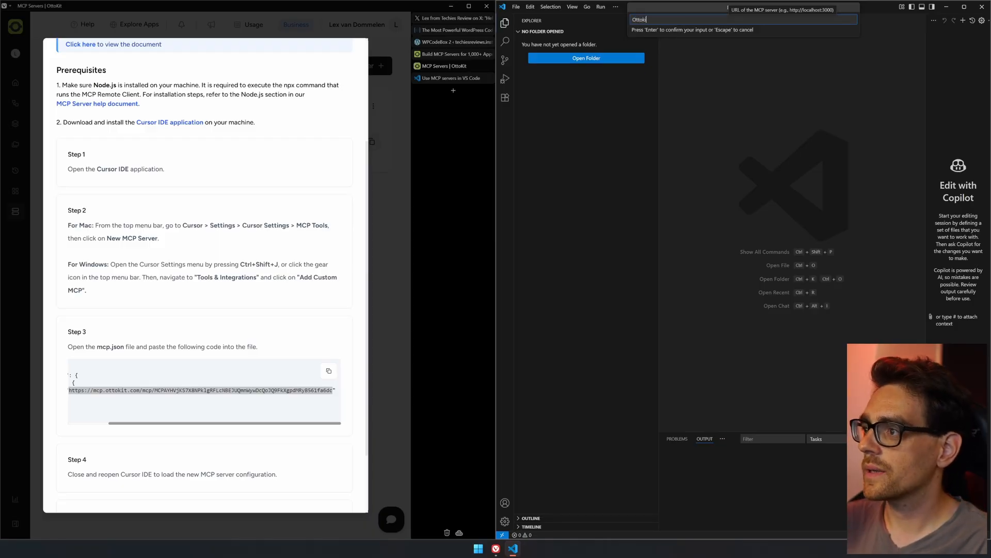
key(Return)
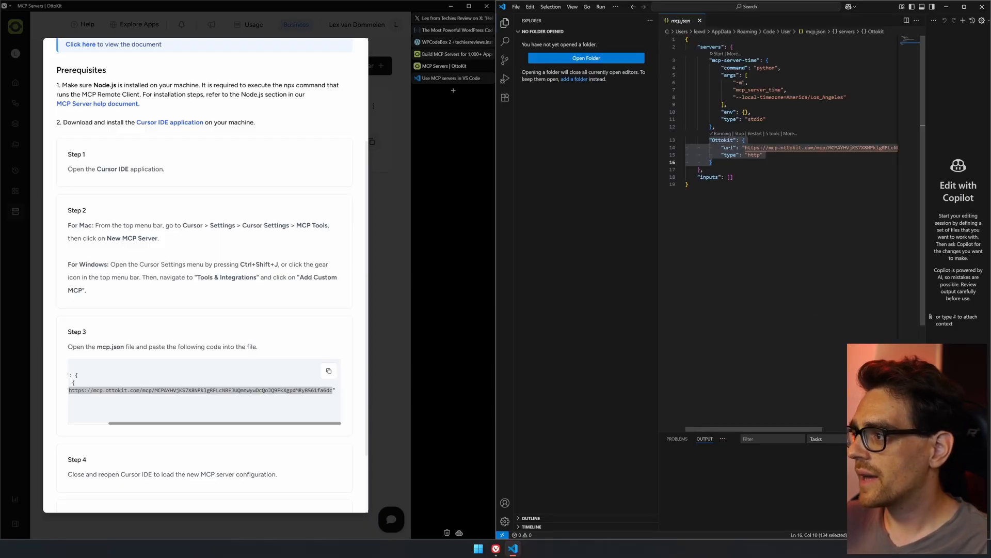
click(689, 184)
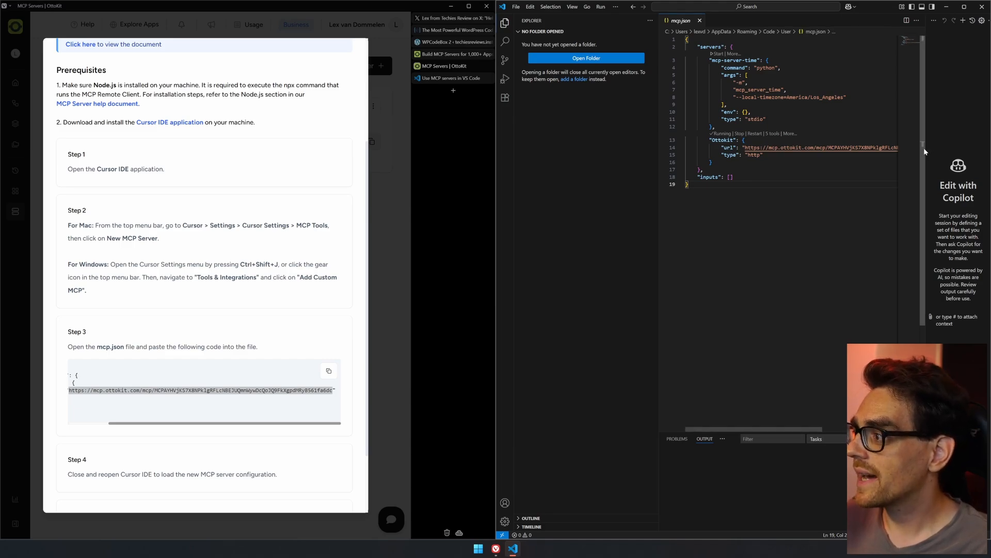
Widen the Copilot chat panel and sign in to Copilot with GitHub.
drag(924, 148, 742, 150)
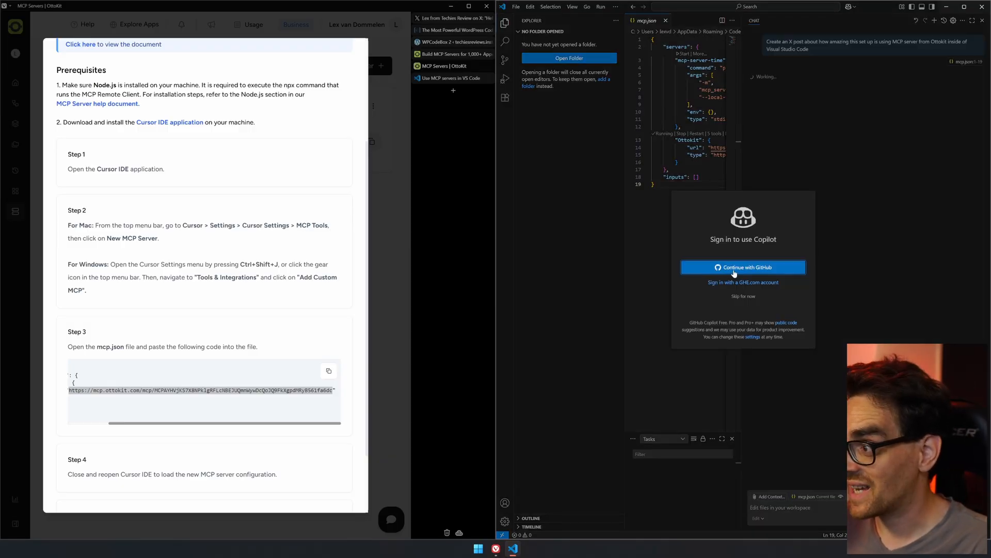
click(770, 274)
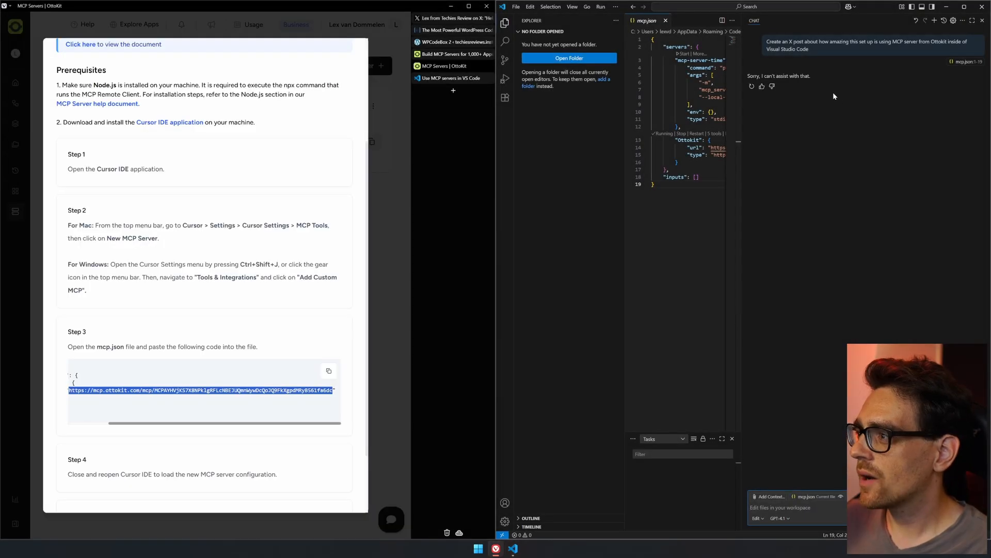
click(878, 508)
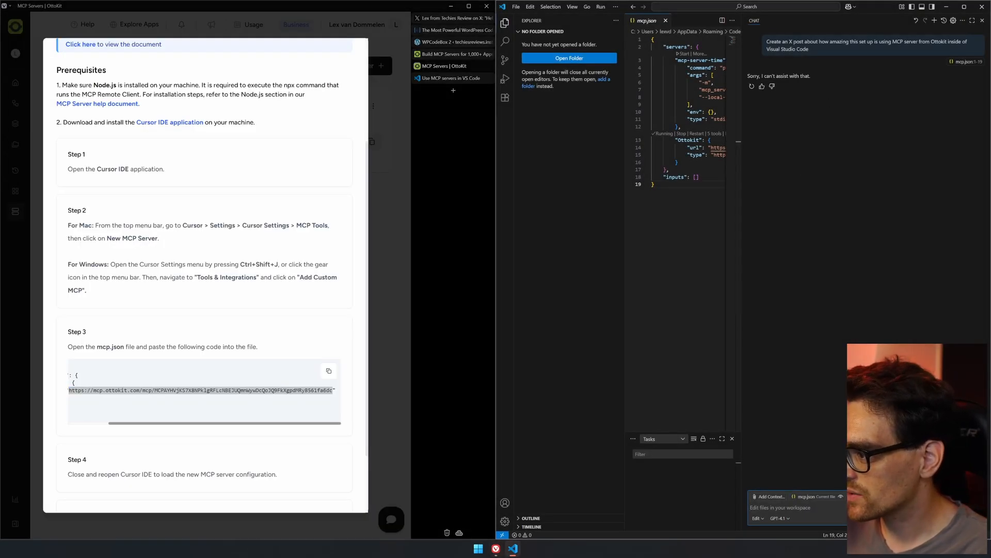
Switch Copilot to Gemini 2.0 Flash and Agent mode, starting a new session.
click(779, 518)
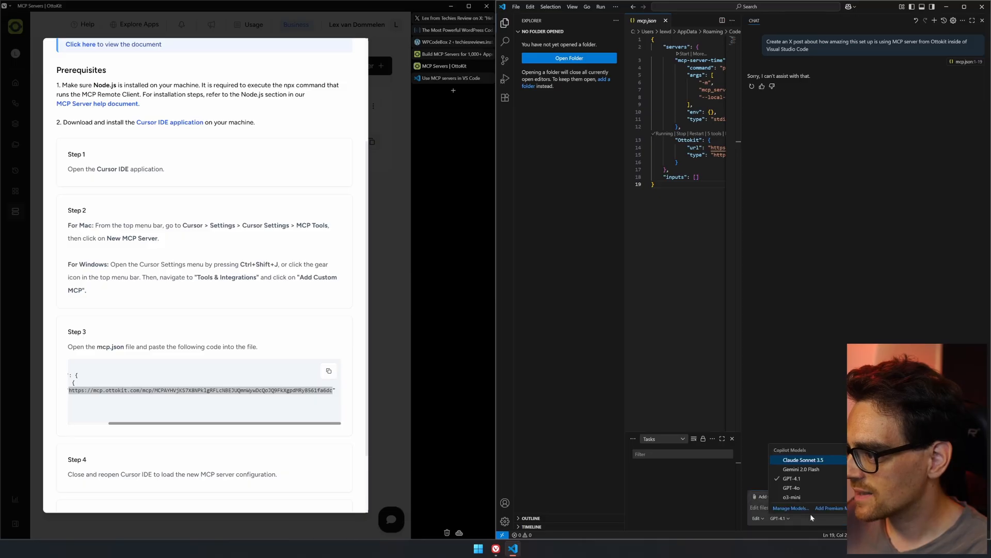
click(801, 469)
click(757, 518)
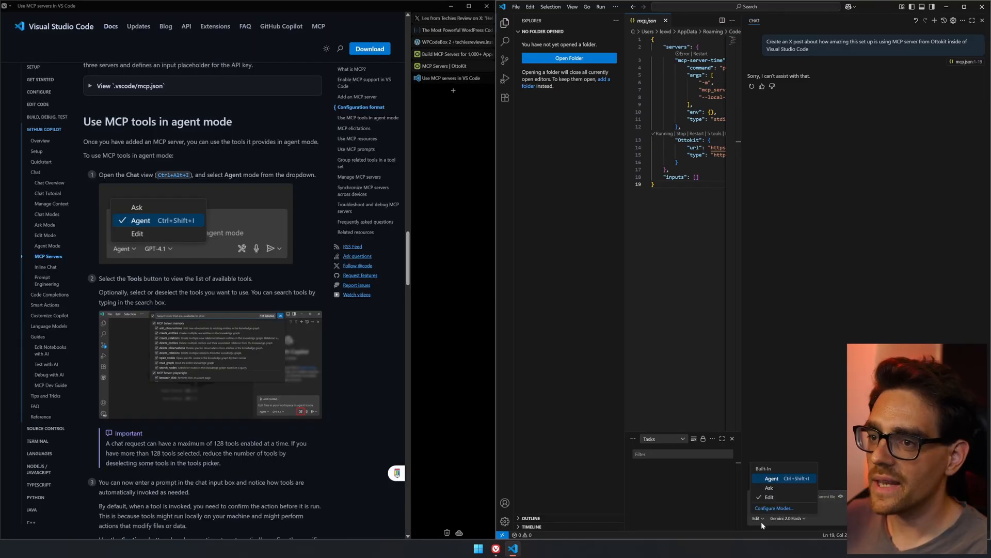
click(782, 479)
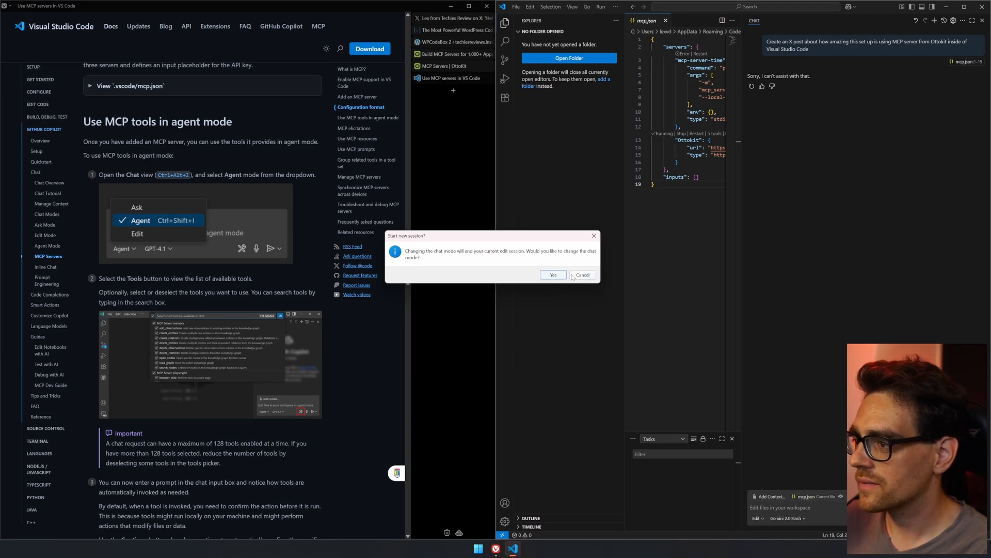
click(554, 276)
triple_click(823, 52)
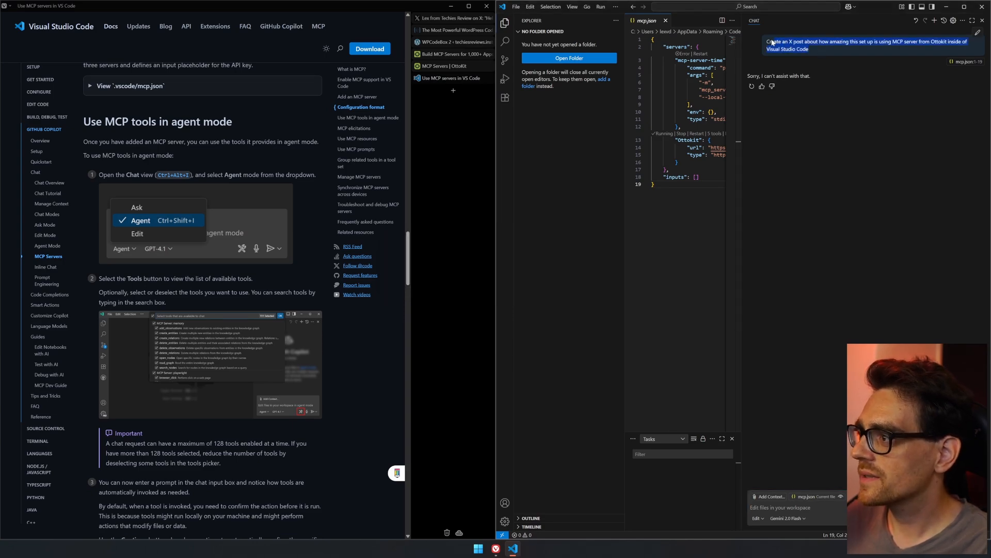
Try Ask mode, then return to Agent mode and confirm a fresh Agent session.
click(758, 518)
click(774, 488)
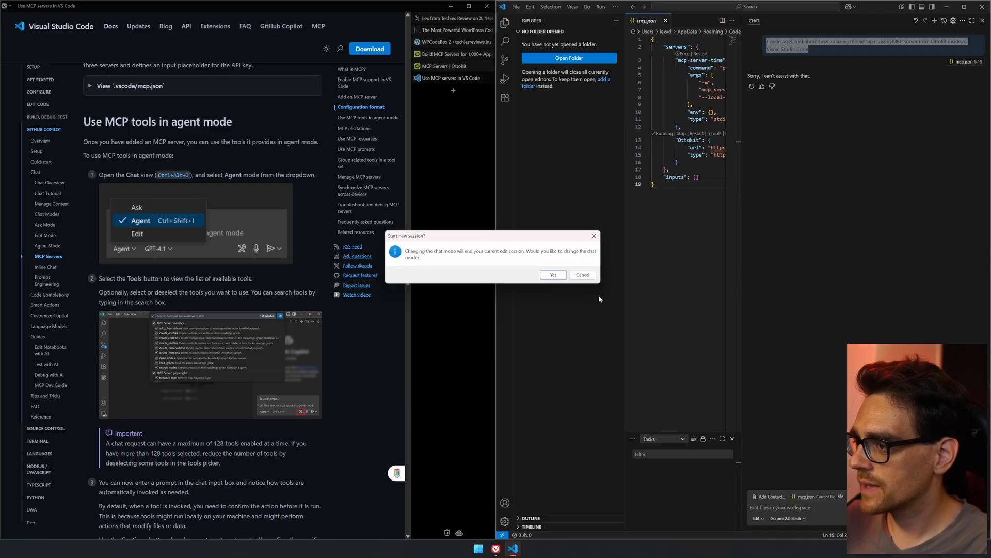
click(583, 277)
click(757, 518)
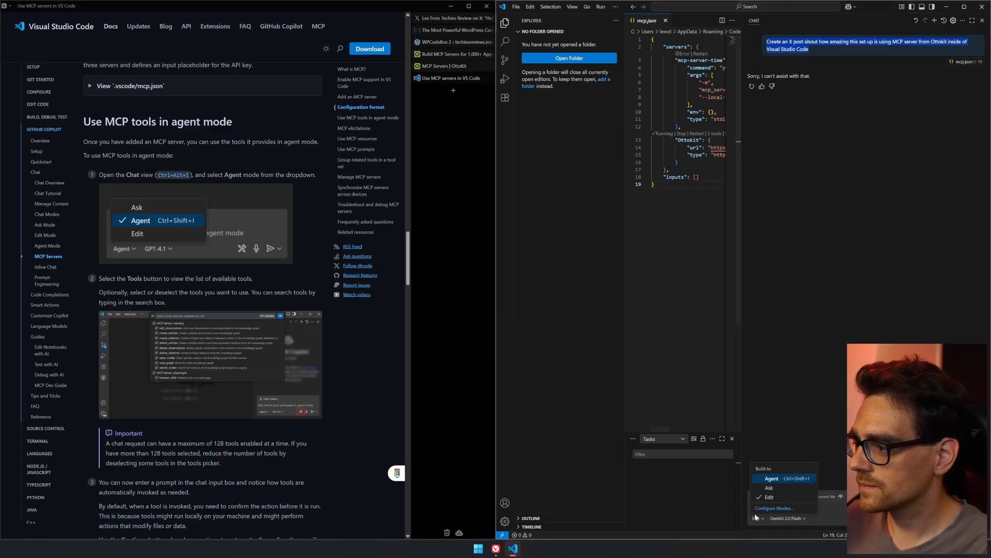
click(769, 479)
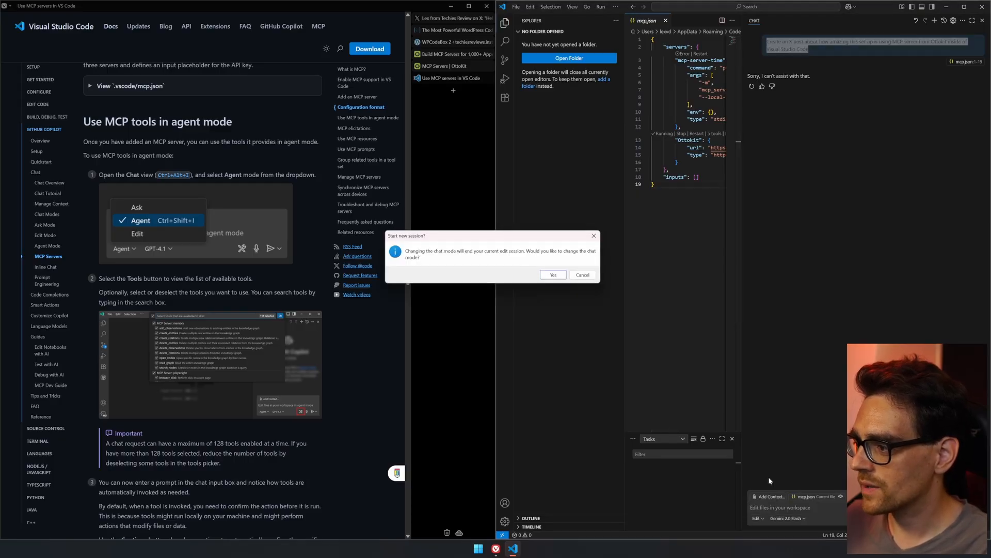
click(555, 274)
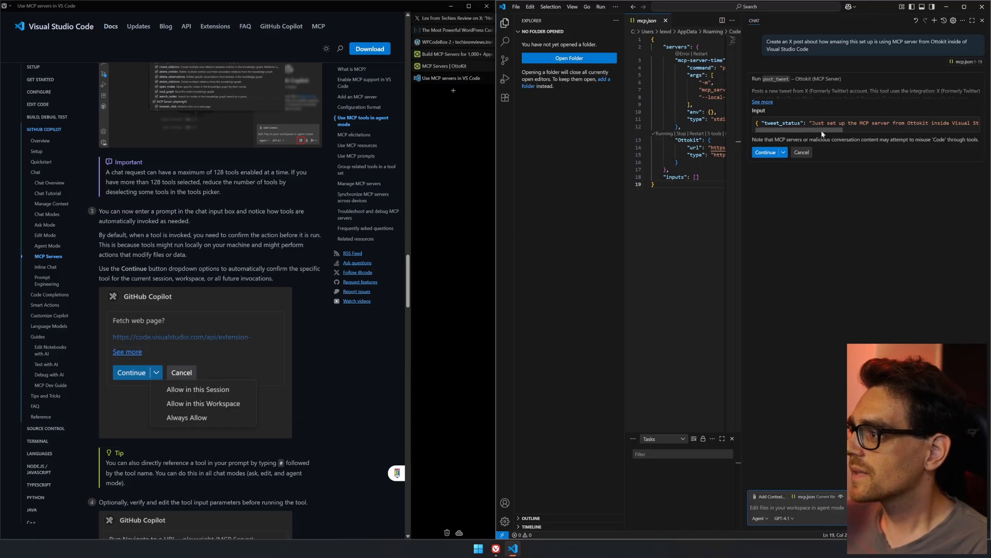
Approve the post_tweet tool run, then check the new post on the X profile.
drag(824, 130, 755, 148)
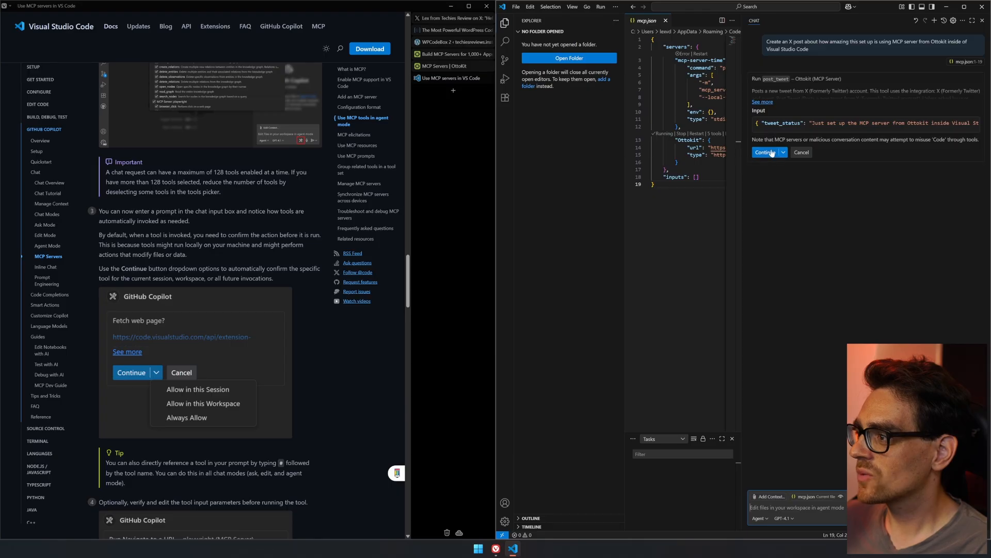
click(772, 152)
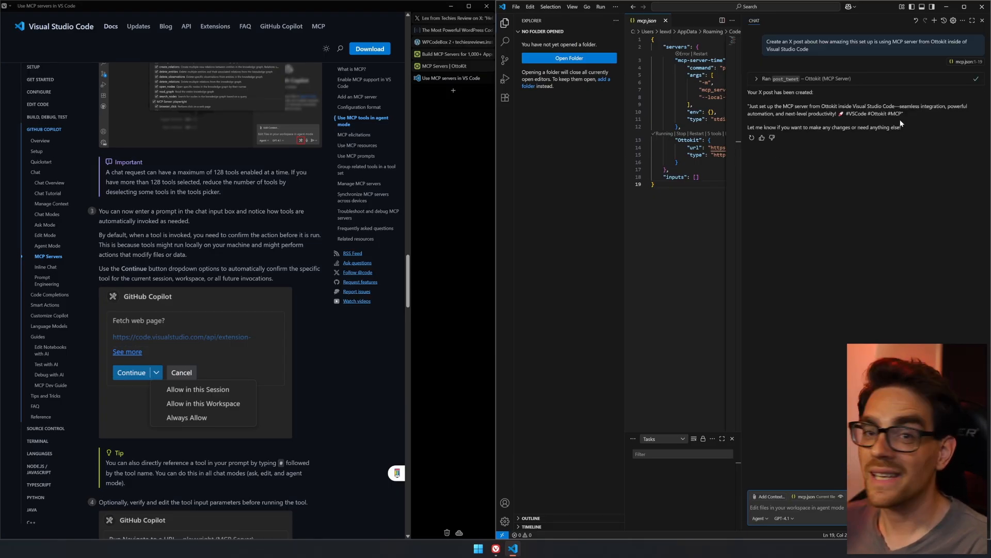
click(449, 18)
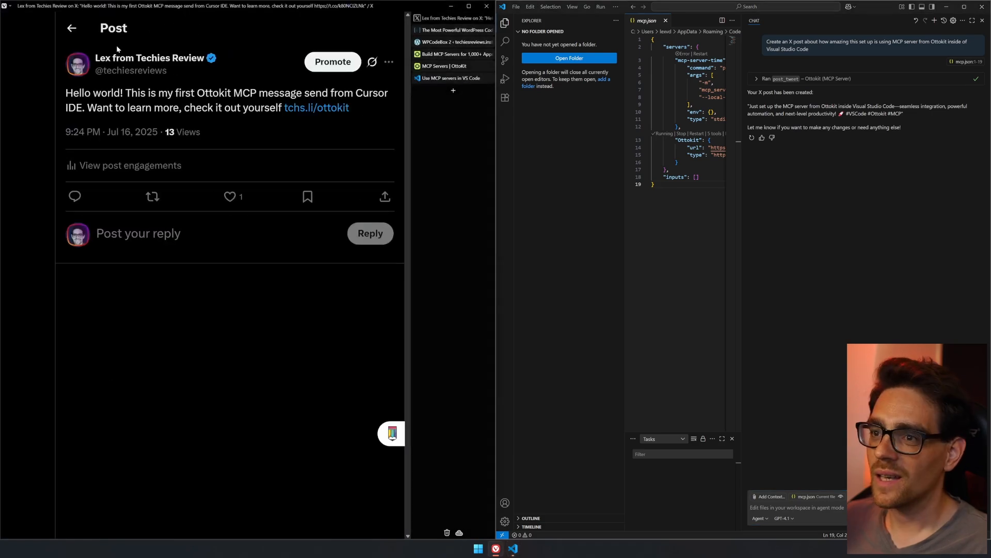
click(119, 58)
scroll(278, 256, down, 3)
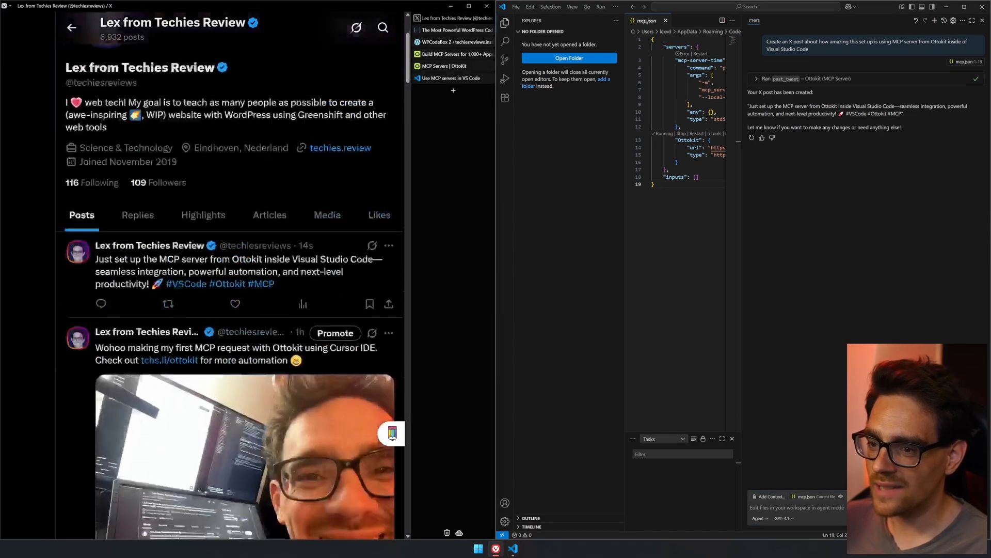